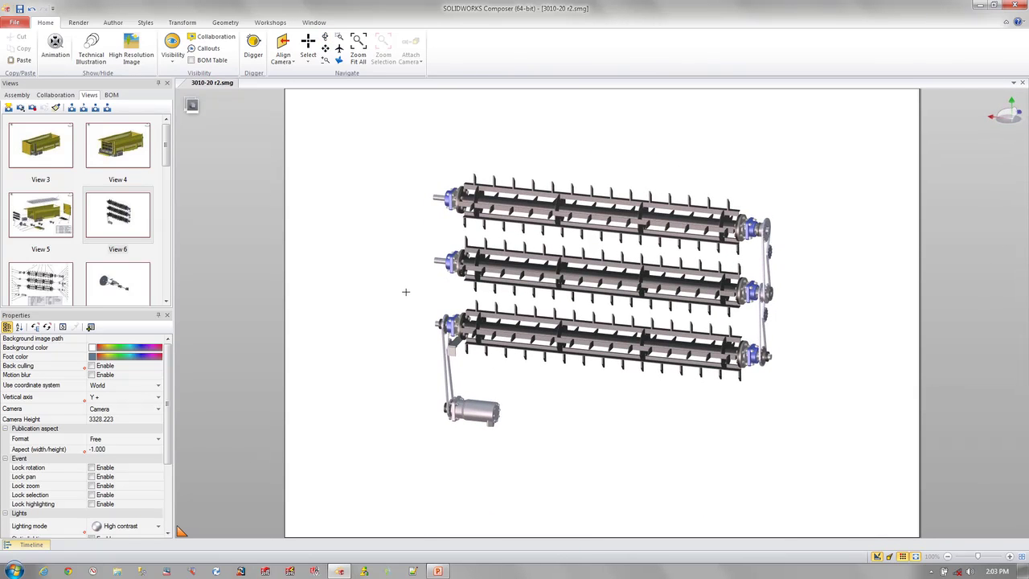
Switch to View 3, select the hopper's front panel, and browse for its Event Link file
click(69, 161)
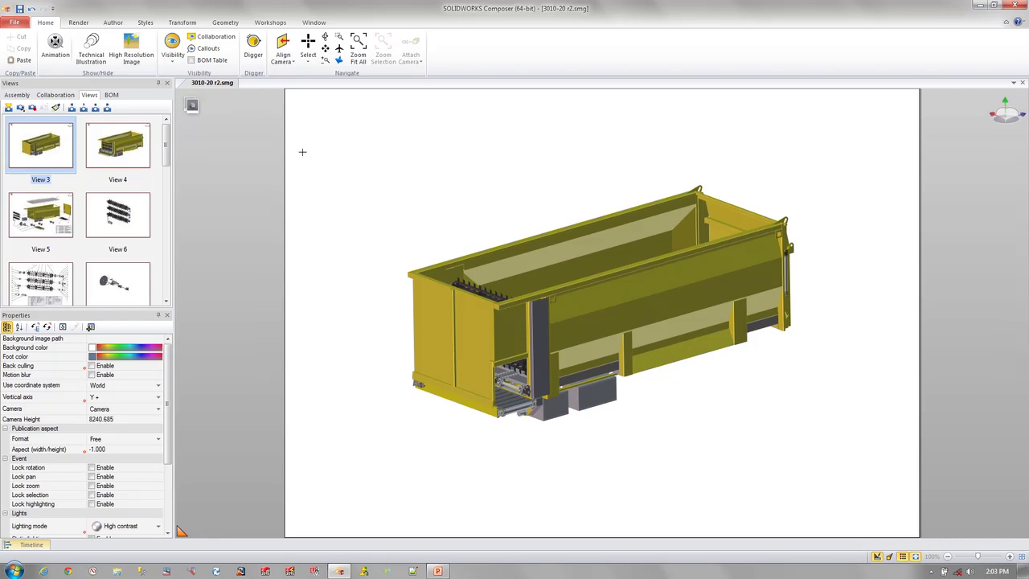
click(440, 346)
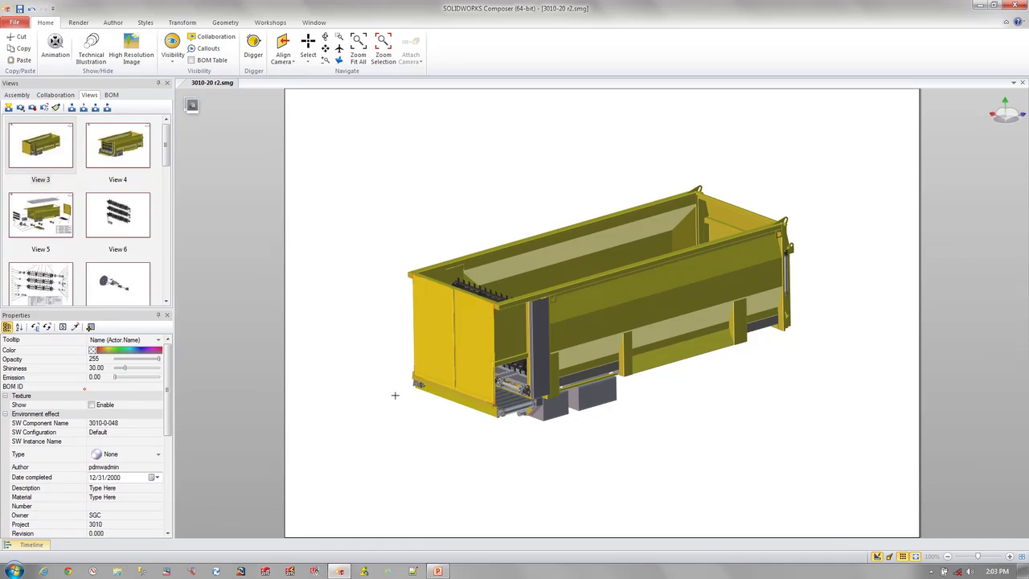
key(super+plus)
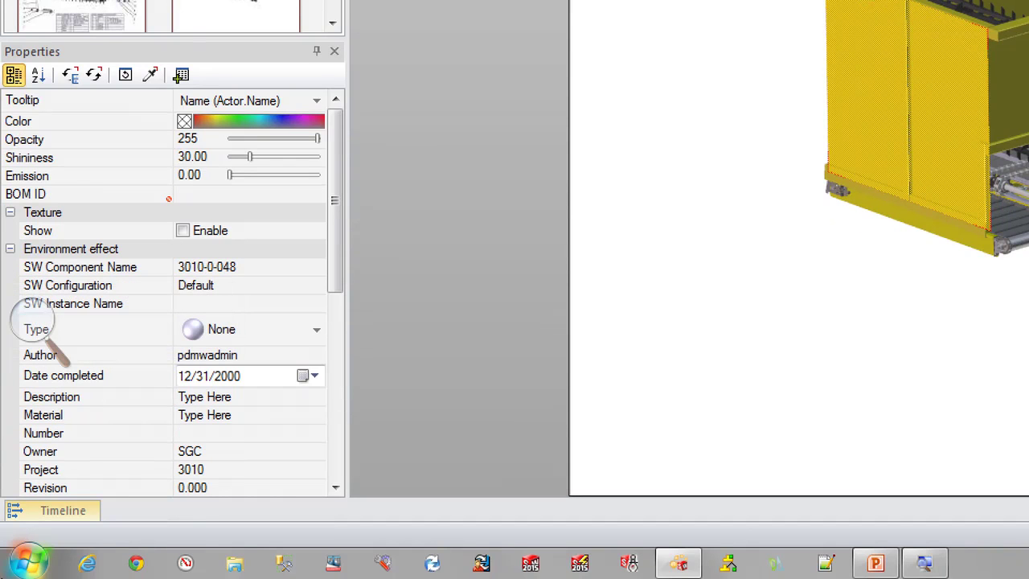
drag(331, 241, 356, 429)
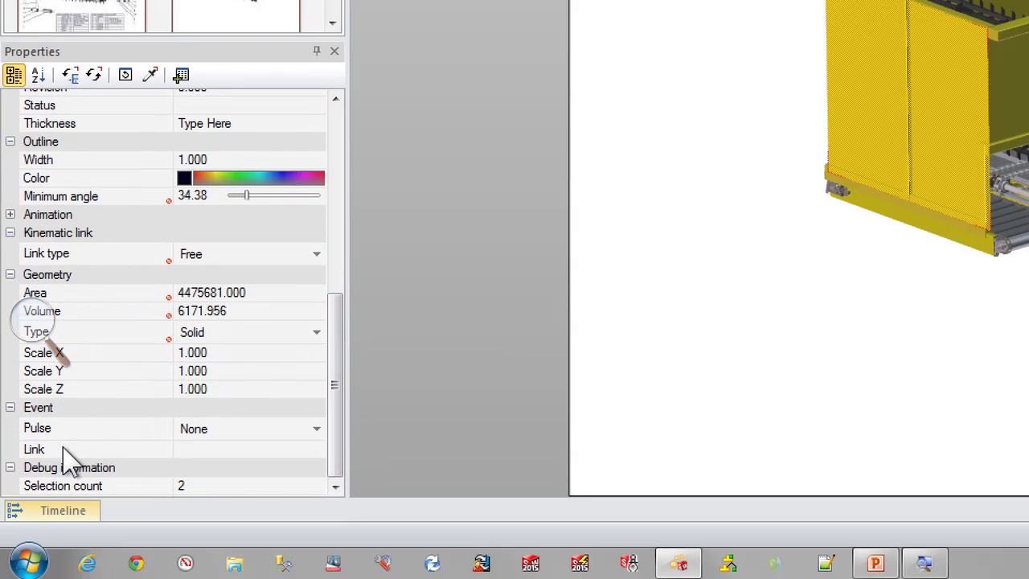
click(318, 450)
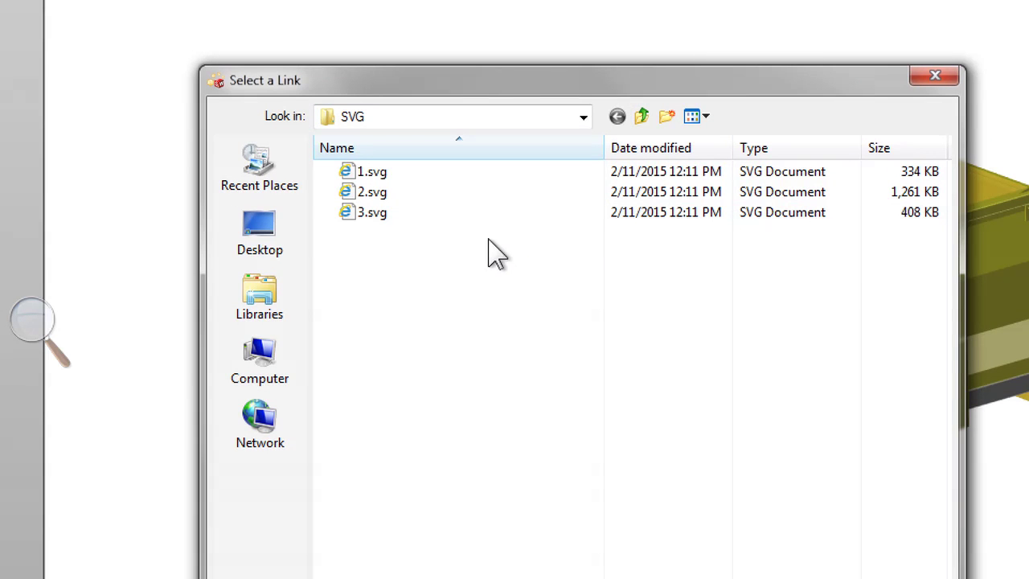
Choose 2.svg from the SVG folder as the link, with the file:// URL prefix
click(471, 195)
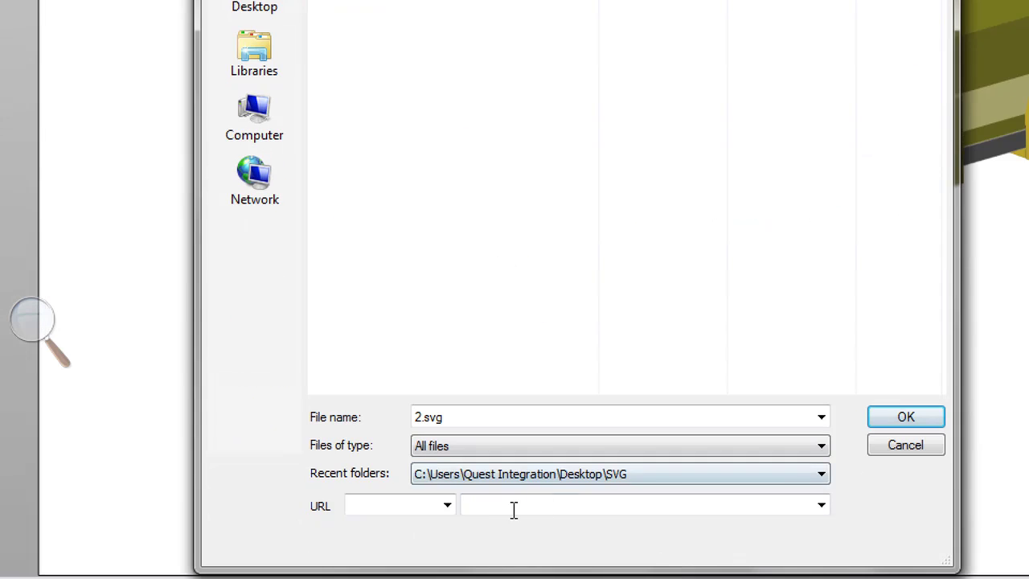
click(447, 506)
click(418, 324)
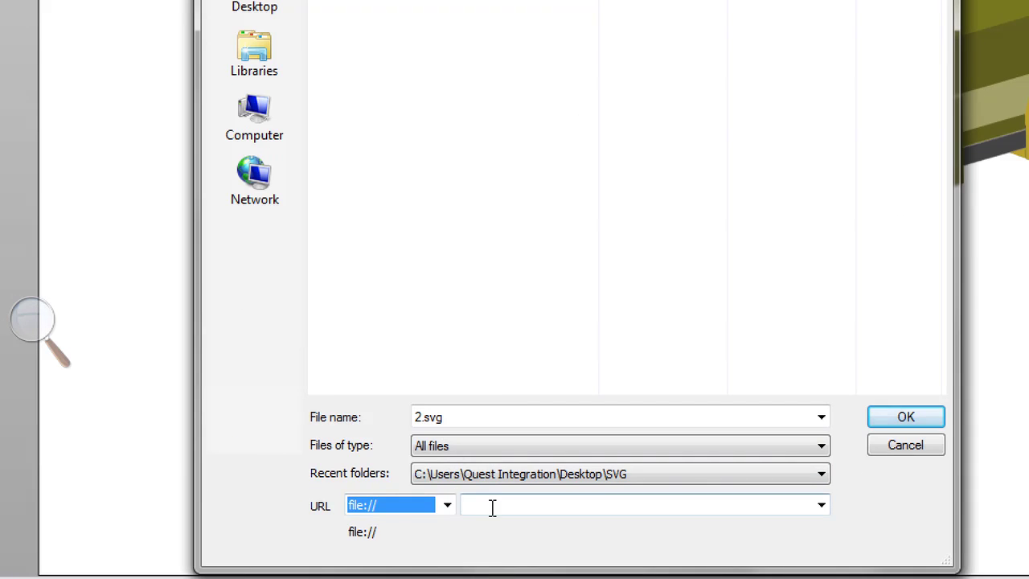
click(441, 86)
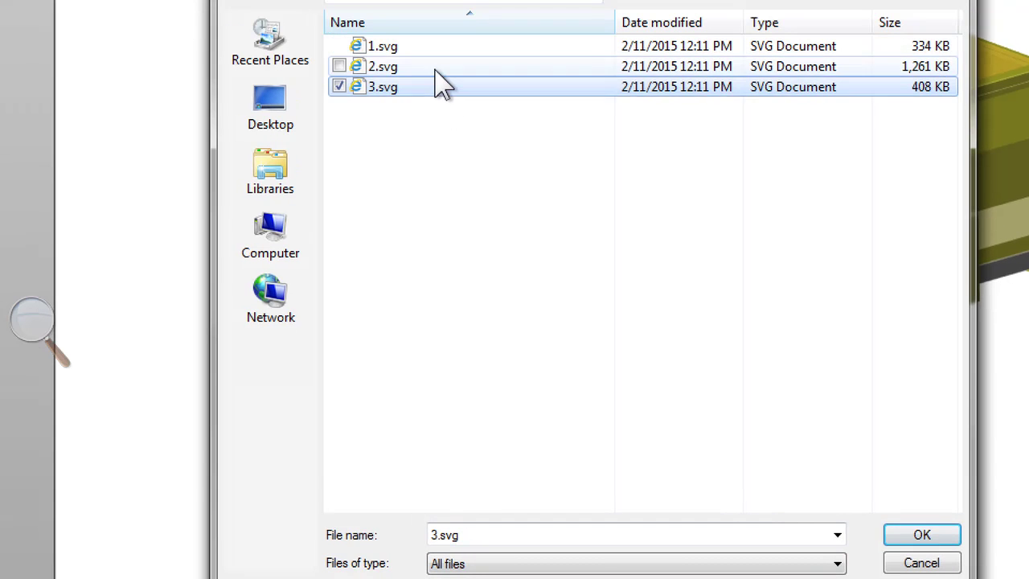
click(435, 71)
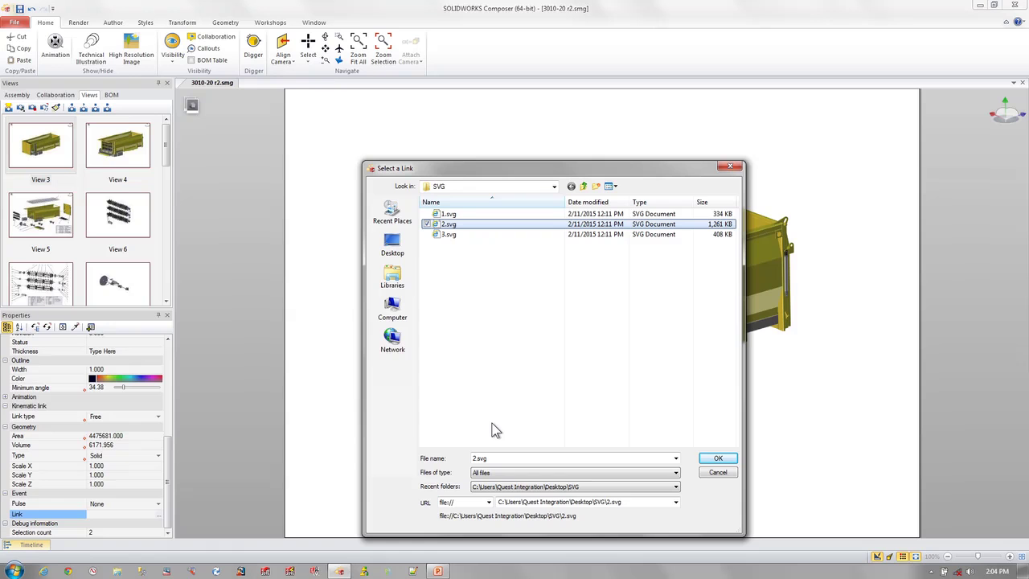
click(437, 571)
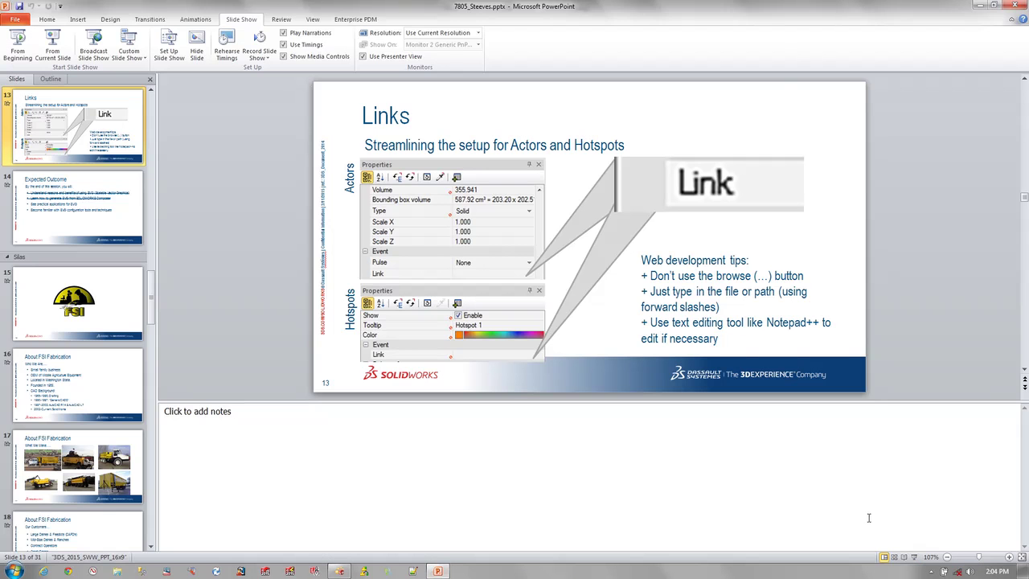
click(914, 557)
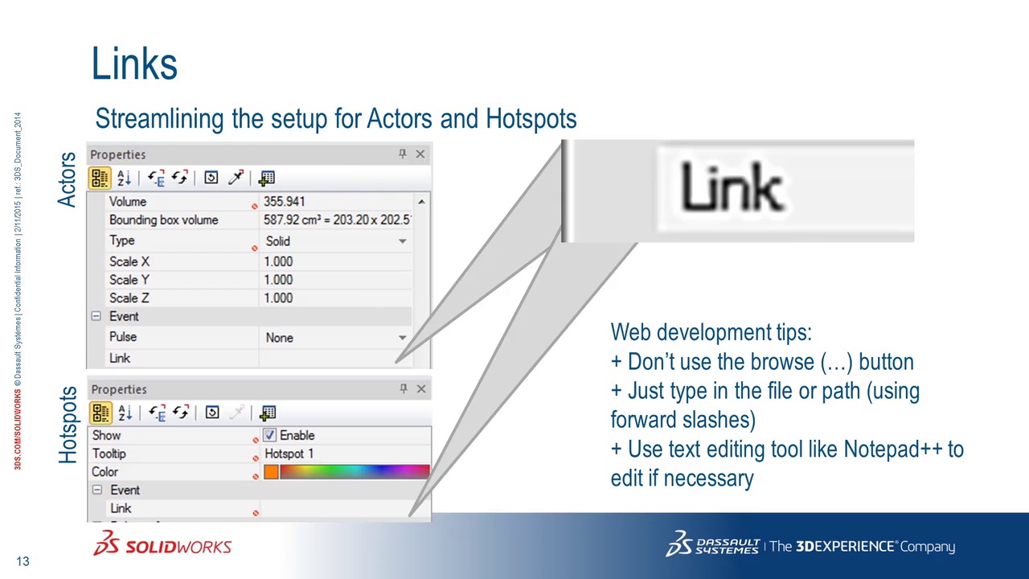
key(Escape)
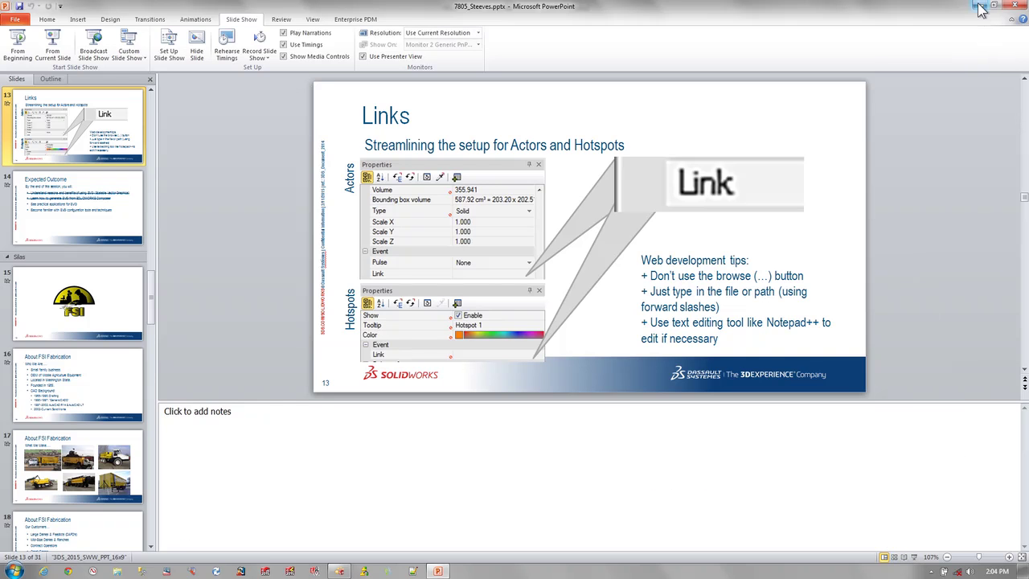
click(980, 7)
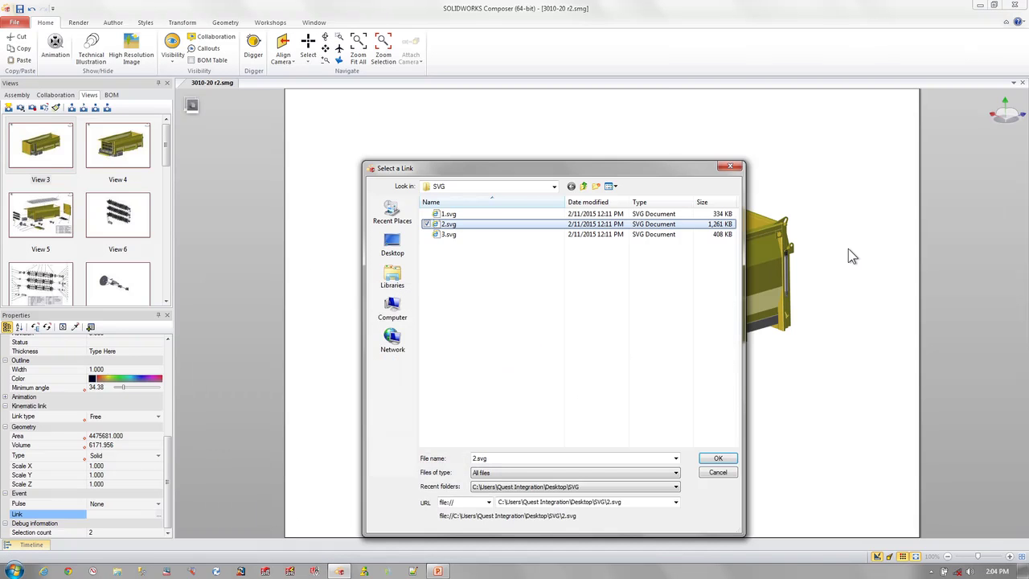
Cancel the link picker, type 2 directly into the Link value, and deselect the model
click(724, 472)
click(144, 514)
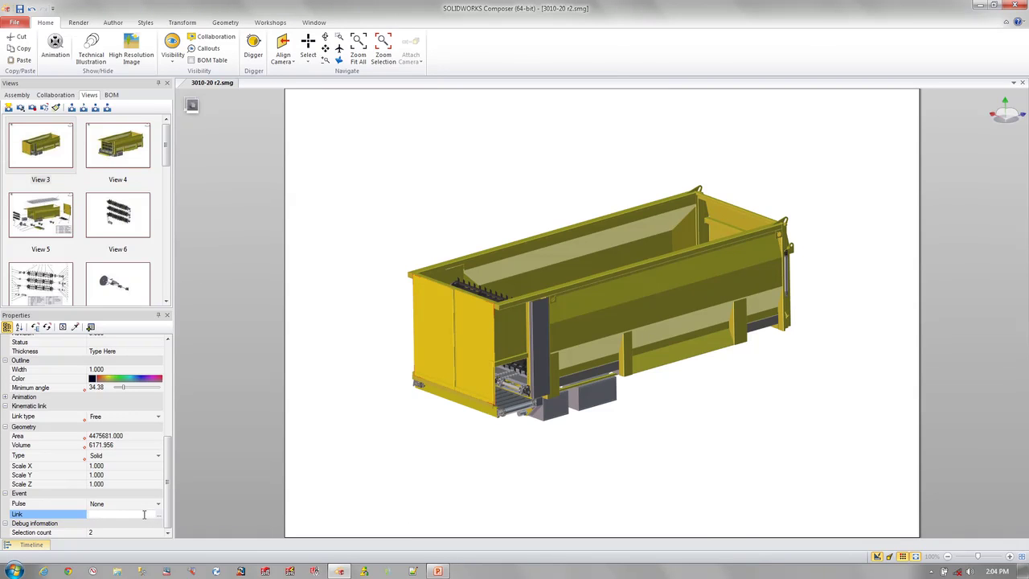
text(2.svg)
click(249, 480)
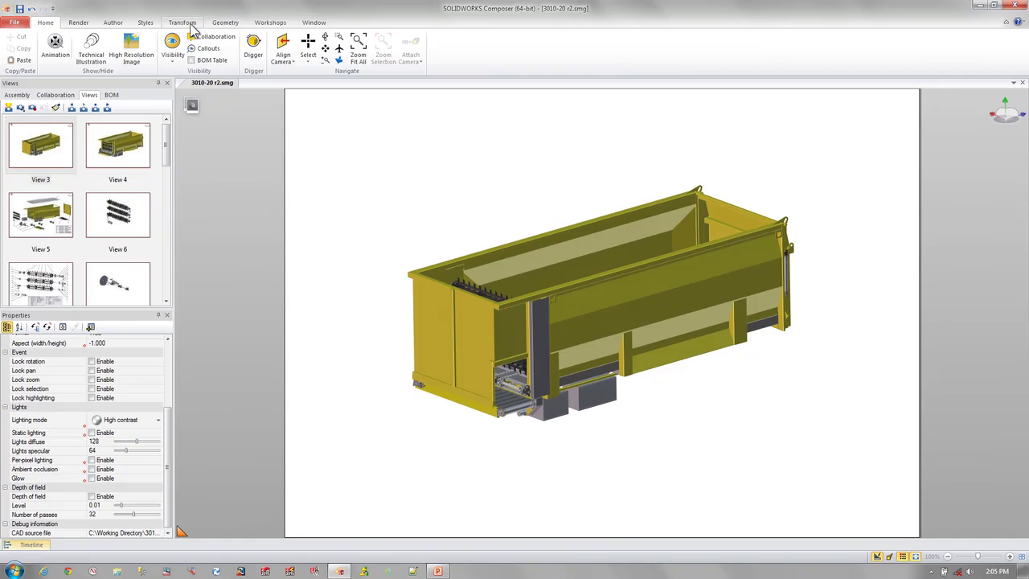
Open the Technical Illustration workshop from the Workshops menu
click(271, 21)
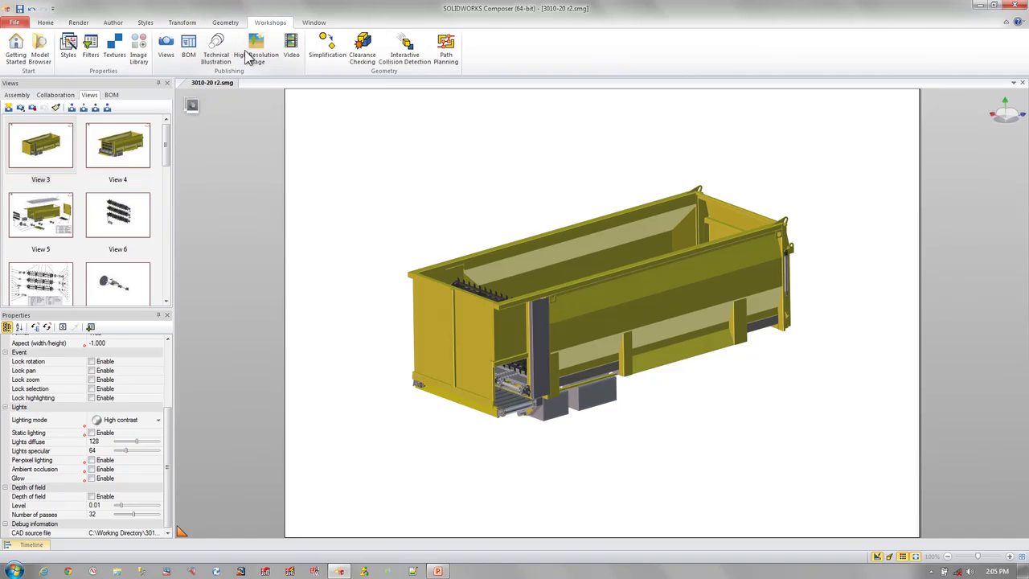
click(217, 60)
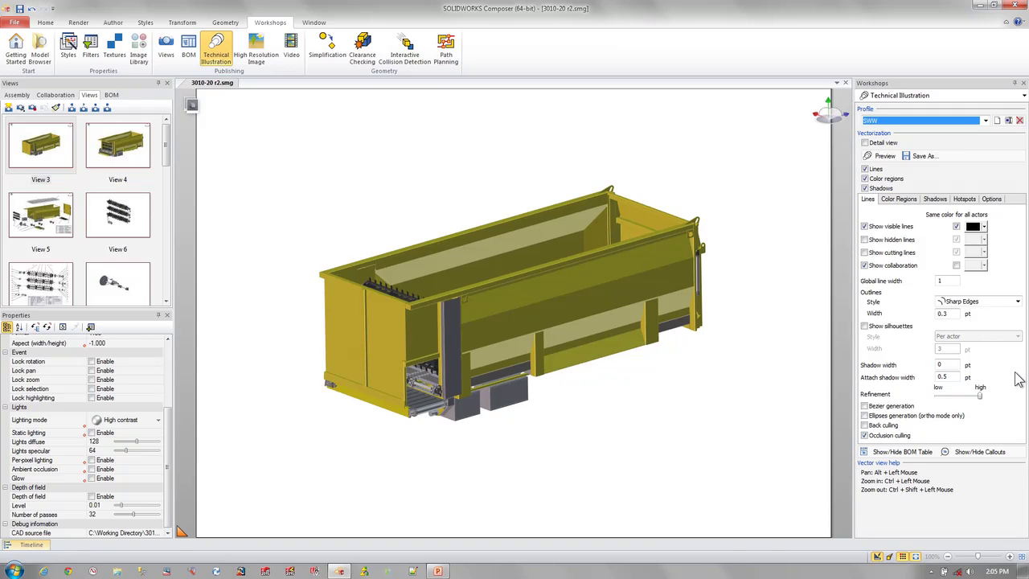
key(super+plus)
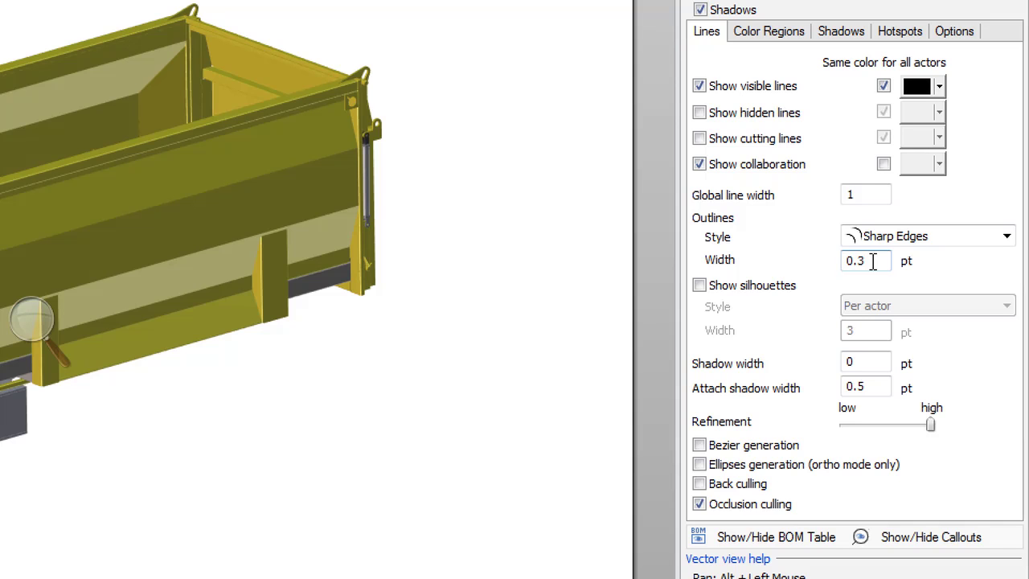
Review the line widths, keeping outline width 0.3 pt and Bezier generation off
drag(878, 262, 780, 265)
click(877, 193)
scroll(1011, 382, down, 3)
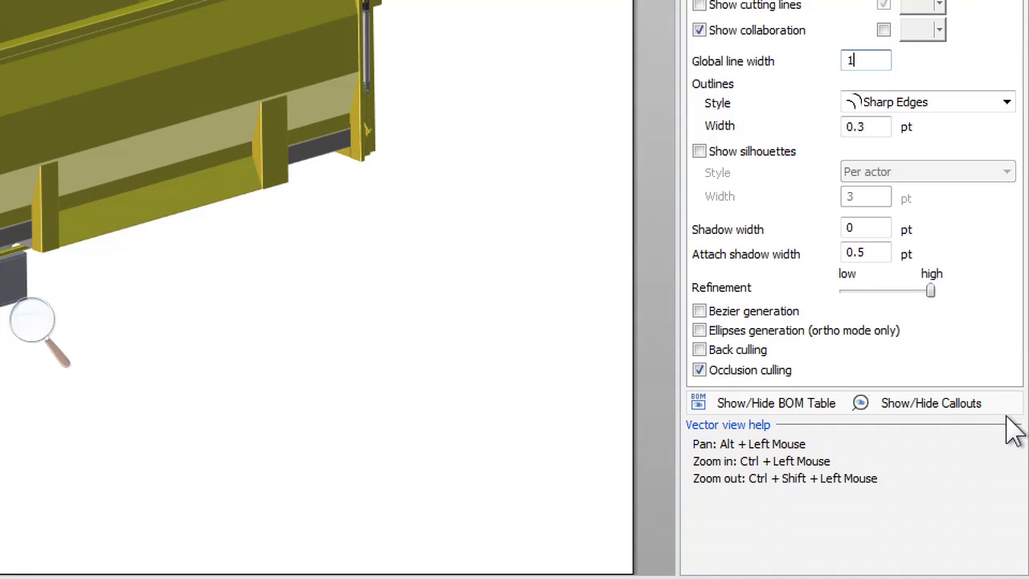
click(700, 313)
click(698, 313)
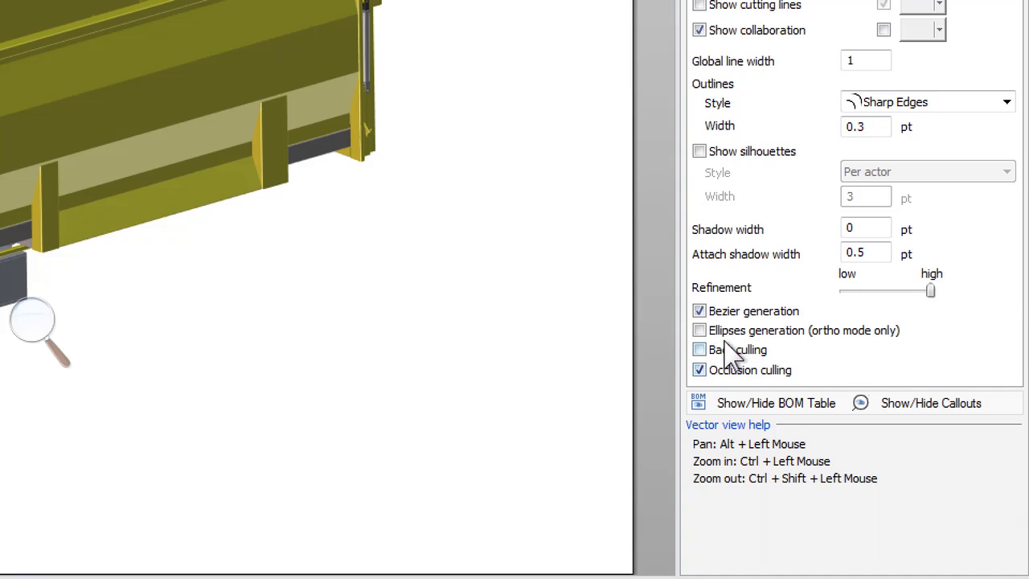
click(698, 312)
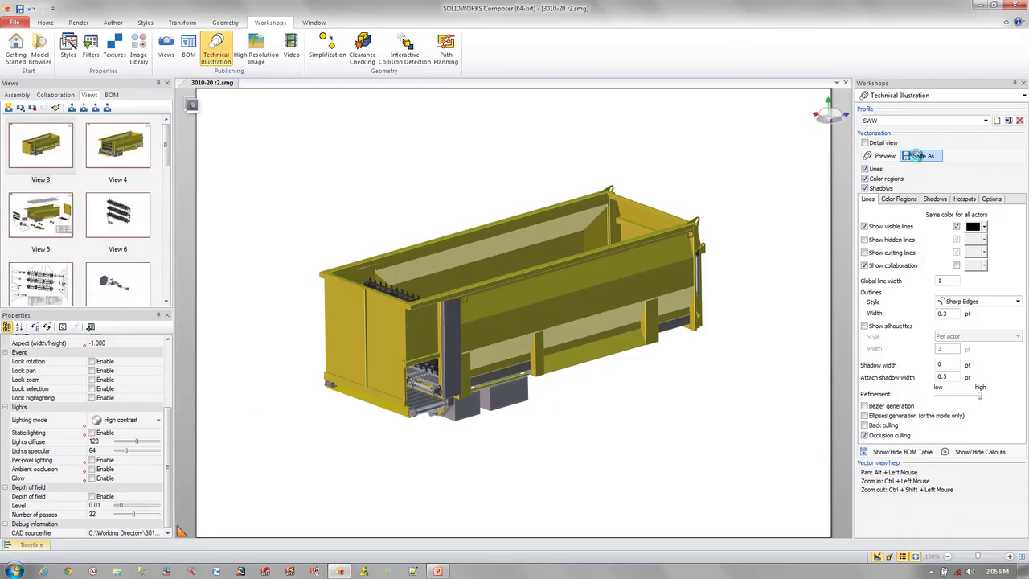
Save the vectorized illustration as 3010-20 r2.svg and verify it in Desktop's SVG folder
click(917, 156)
click(712, 494)
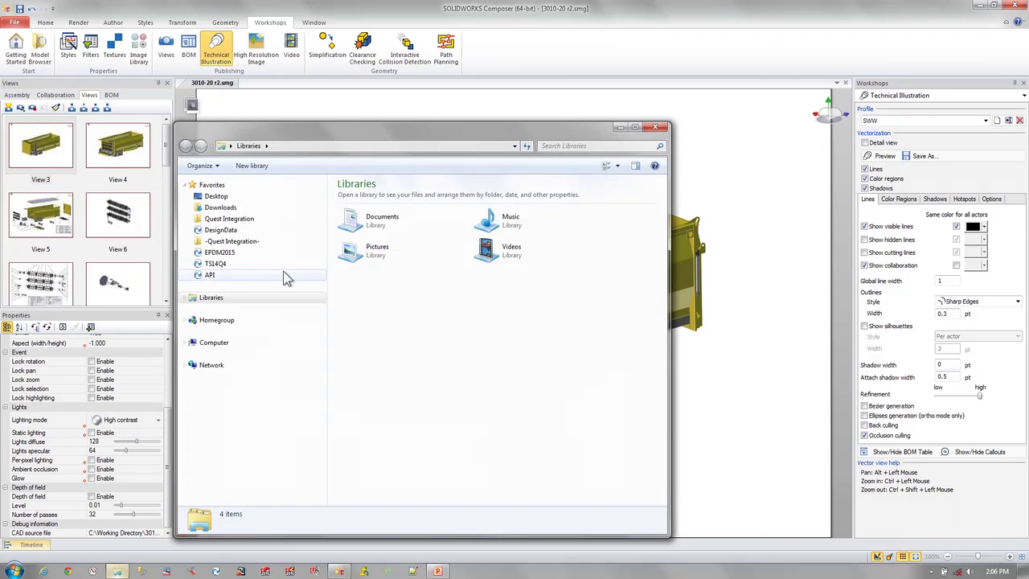
click(229, 196)
double_click(378, 276)
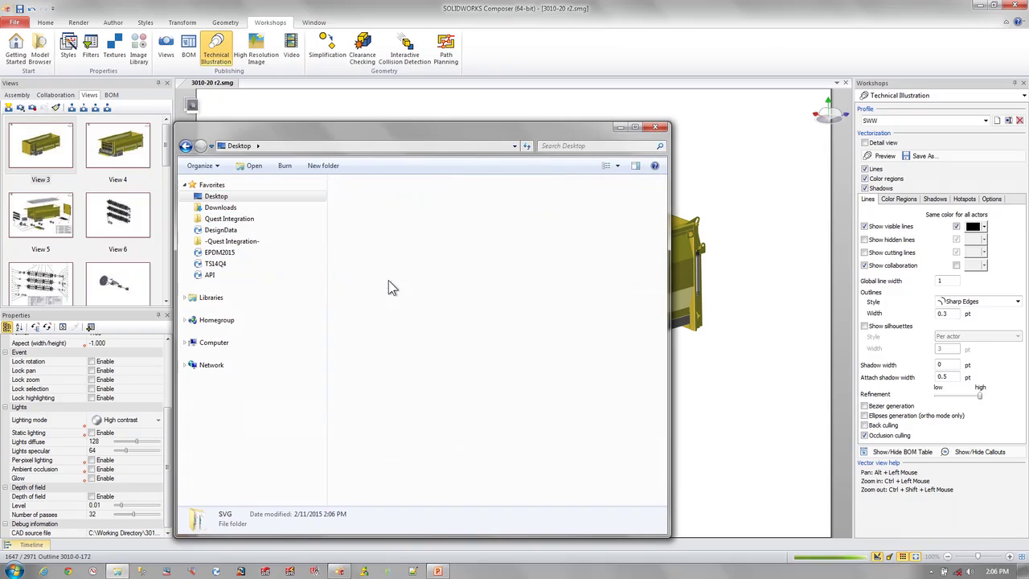